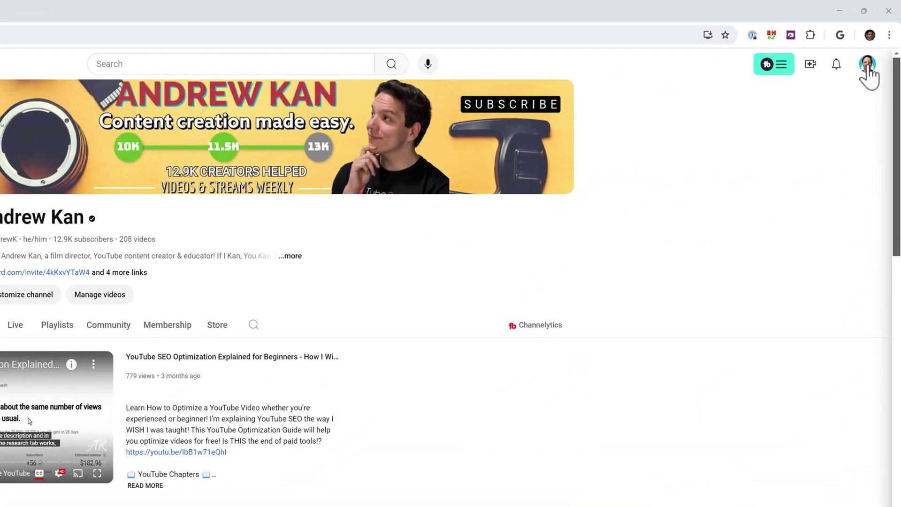
Step: Open the account menu from the profile avatar on the channel page
left_click(878, 44)
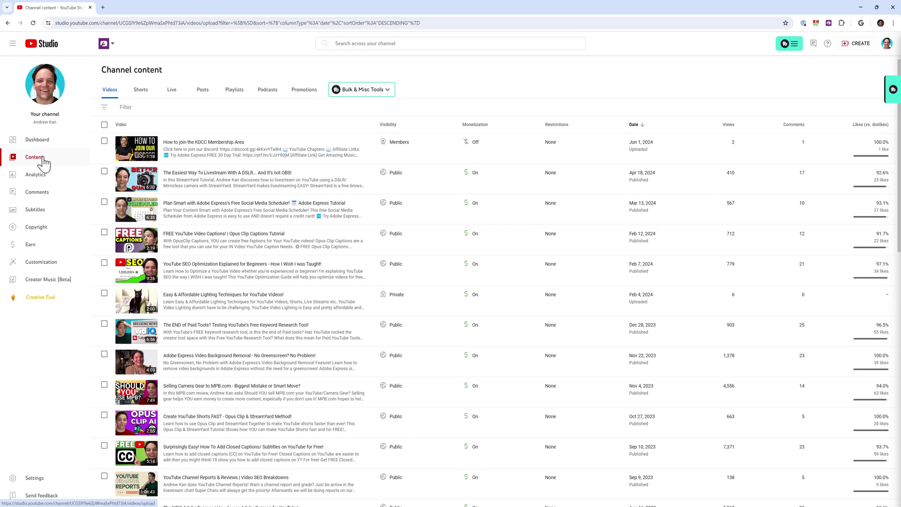
scroll(225, 135, "down", 5)
scroll(232, 138, "down", 5)
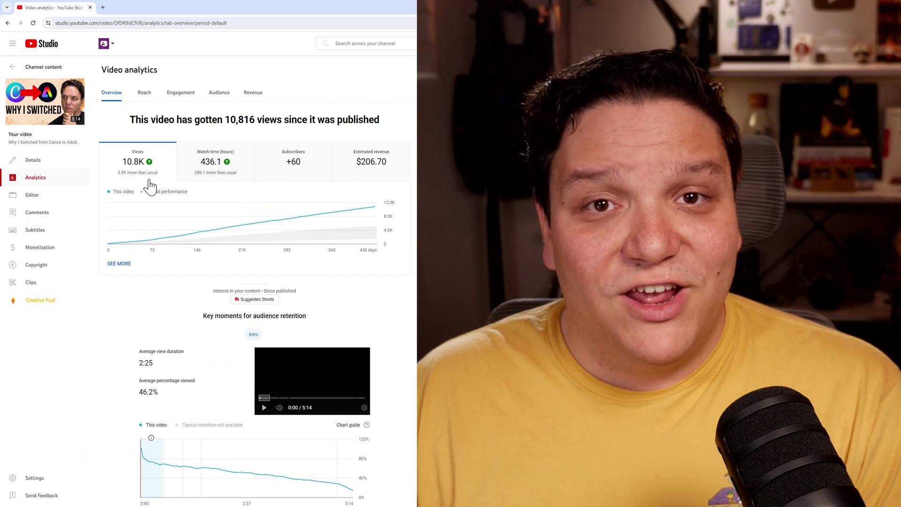
scroll(169, 161, "down", 3)
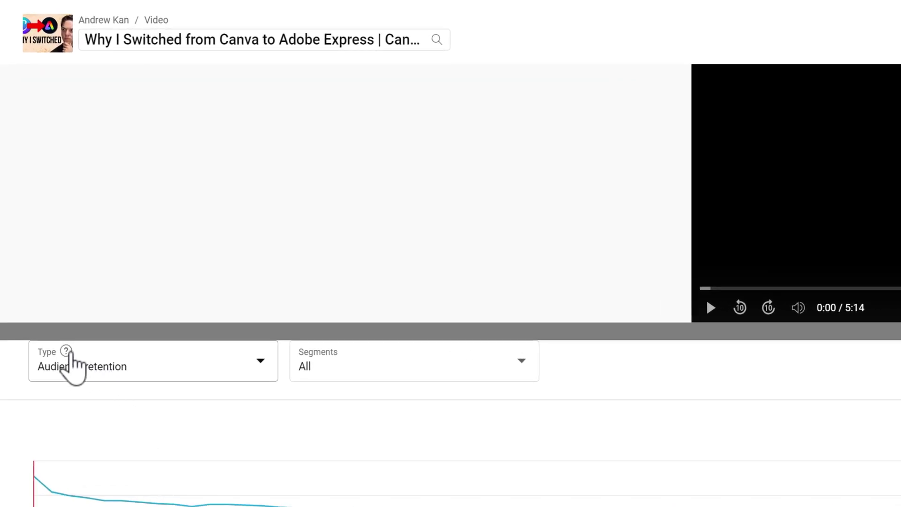
mouse_move(66, 350)
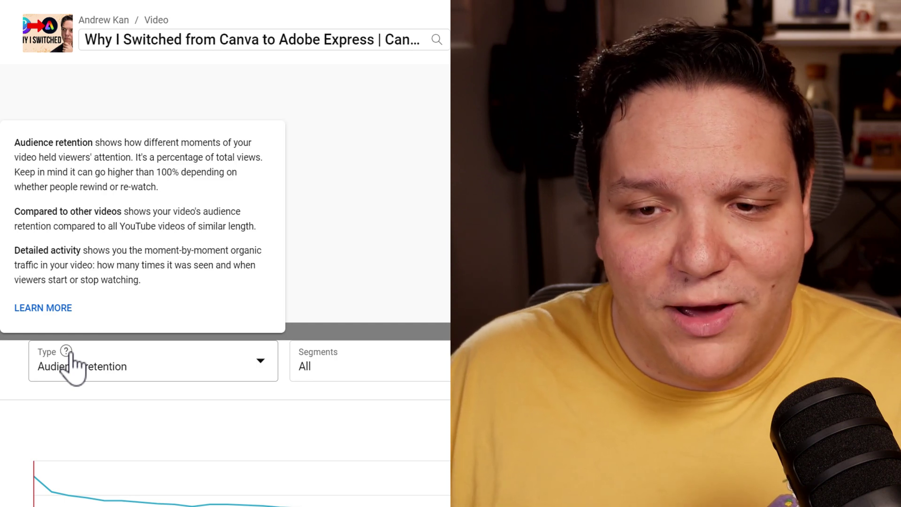
Step: Bring up the retention report's chart type list
left_click(185, 370)
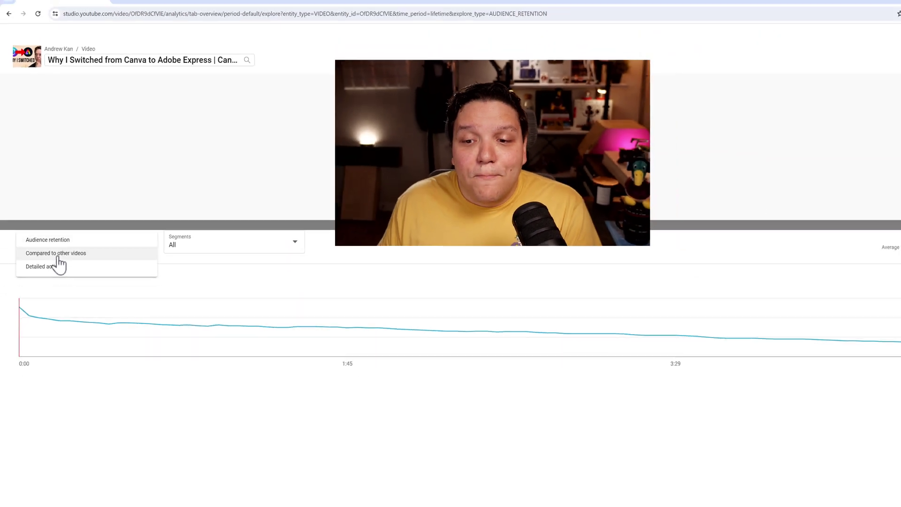
left_click(151, 381)
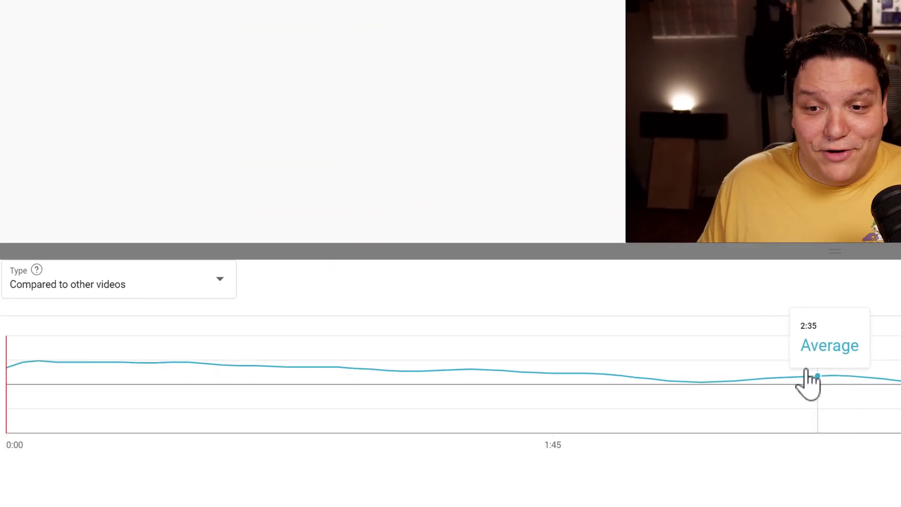
Step: Switch the retention chart type to Detailed activity
left_click(200, 289)
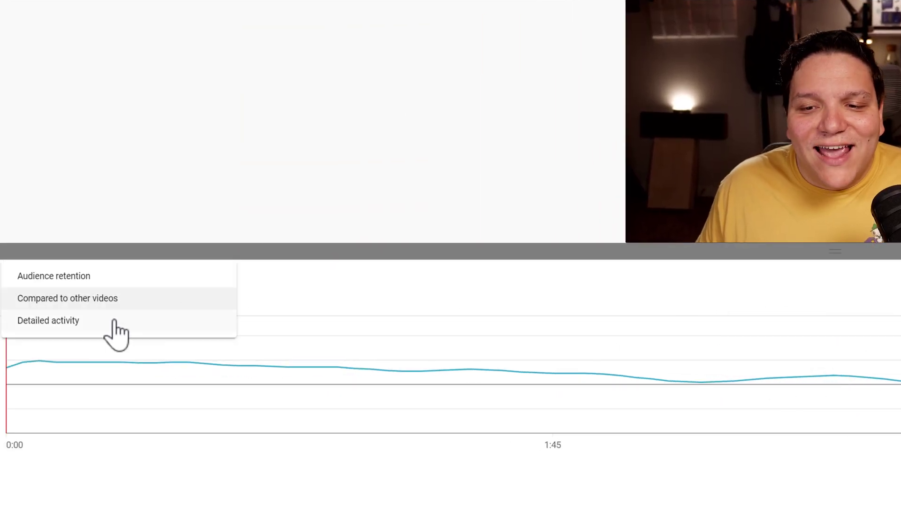
left_click(115, 320)
mouse_move(31, 217)
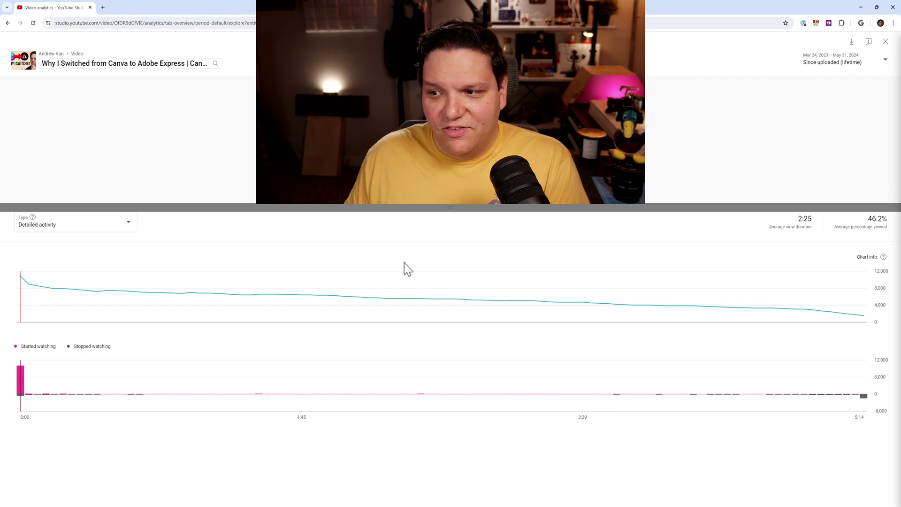
Step: Change the retention chart type back to Compared to other videos
left_click(82, 224)
left_click(72, 236)
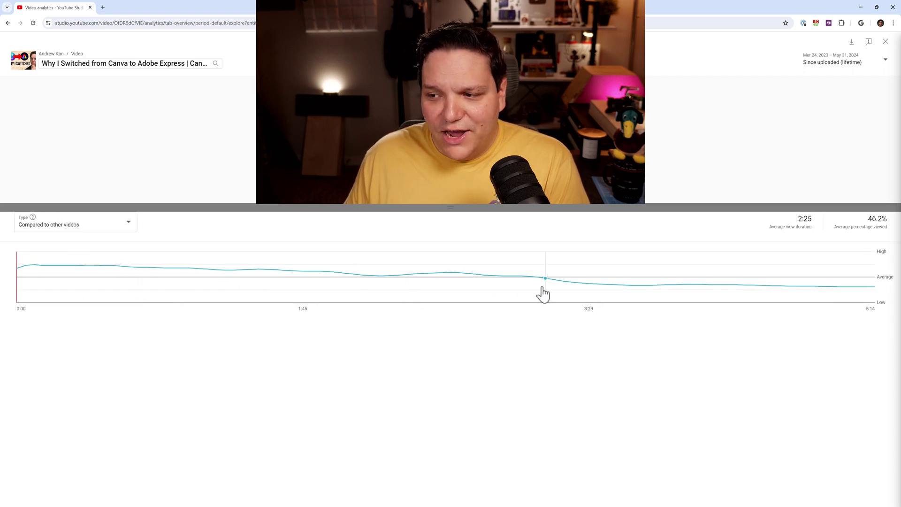